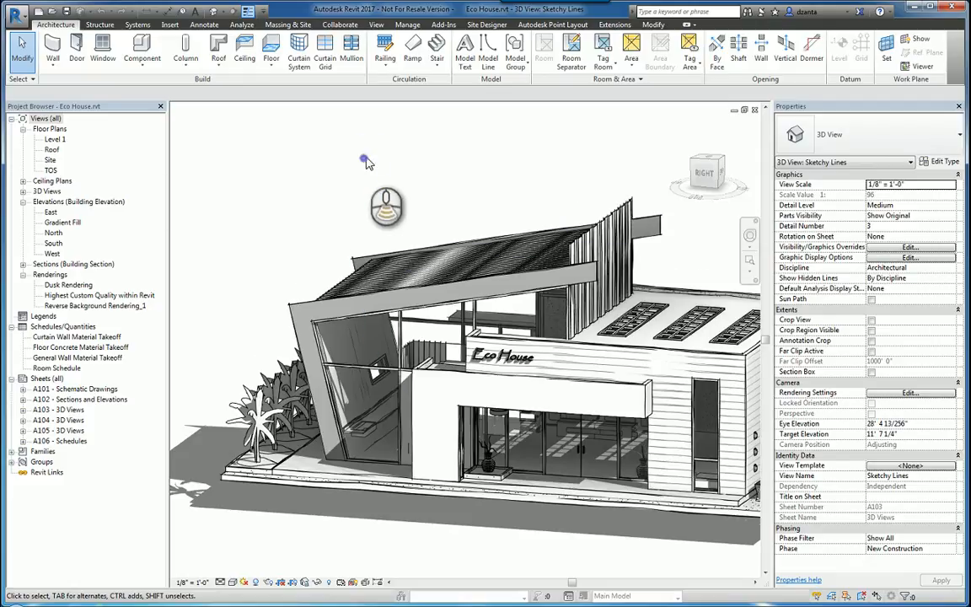
Step: Open the Workflow Manager for the suite workflows from the Eco House model
{"action": "scroll", "coordinate": [369, 163], "scroll_direction": "down", "scroll_amount": 3}
{"action": "middle_click_drag", "start_coordinate": [369, 162], "coordinate": [373, 217]}
{"action": "scroll", "coordinate": [369, 223], "scroll_direction": "up", "scroll_amount": 3}
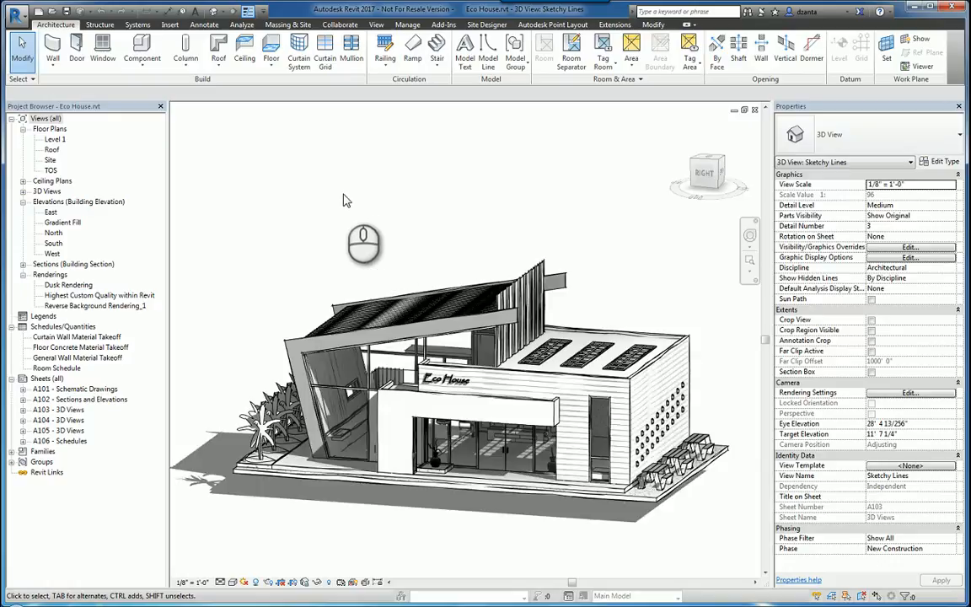
{"action": "left_click", "coordinate": [23, 25]}
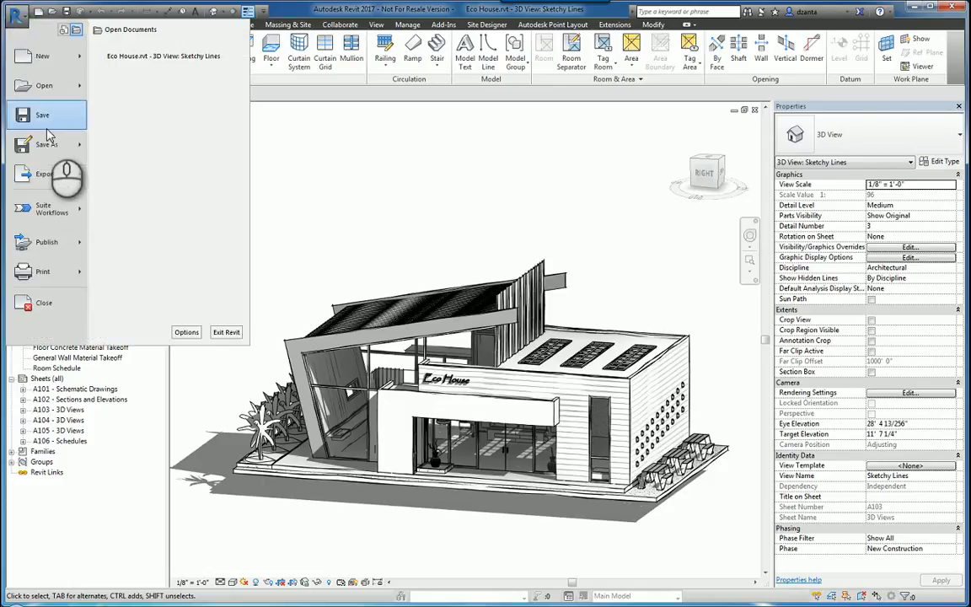
{"action": "mouse_move", "coordinate": [49, 210]}
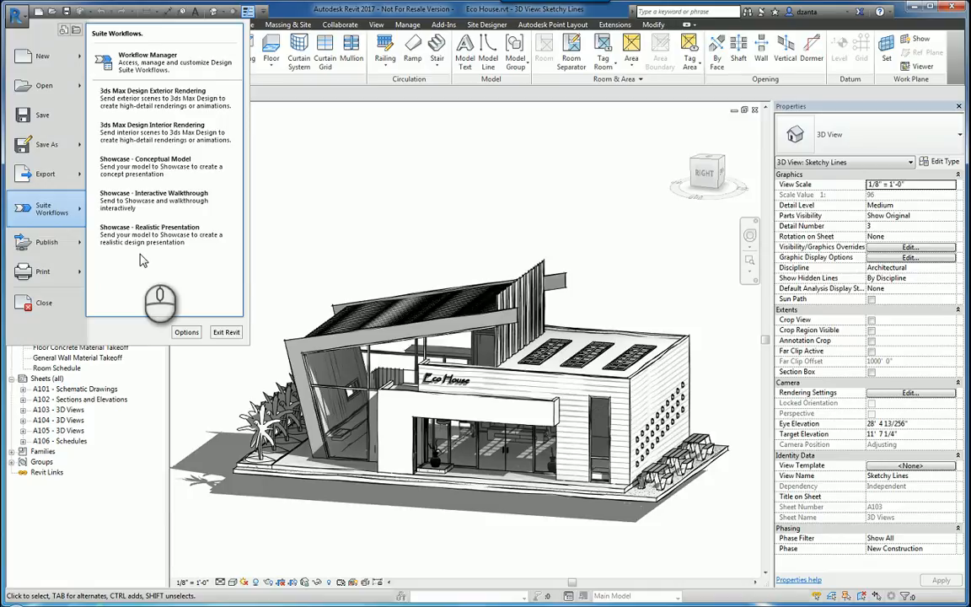
{"action": "left_click", "coordinate": [183, 63]}
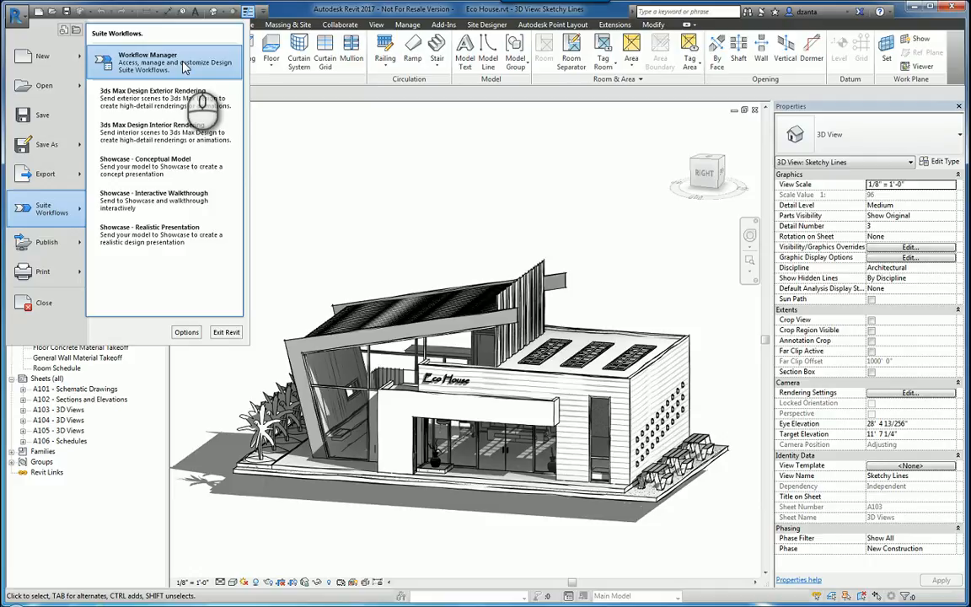
{"action": "left_click", "coordinate": [183, 65]}
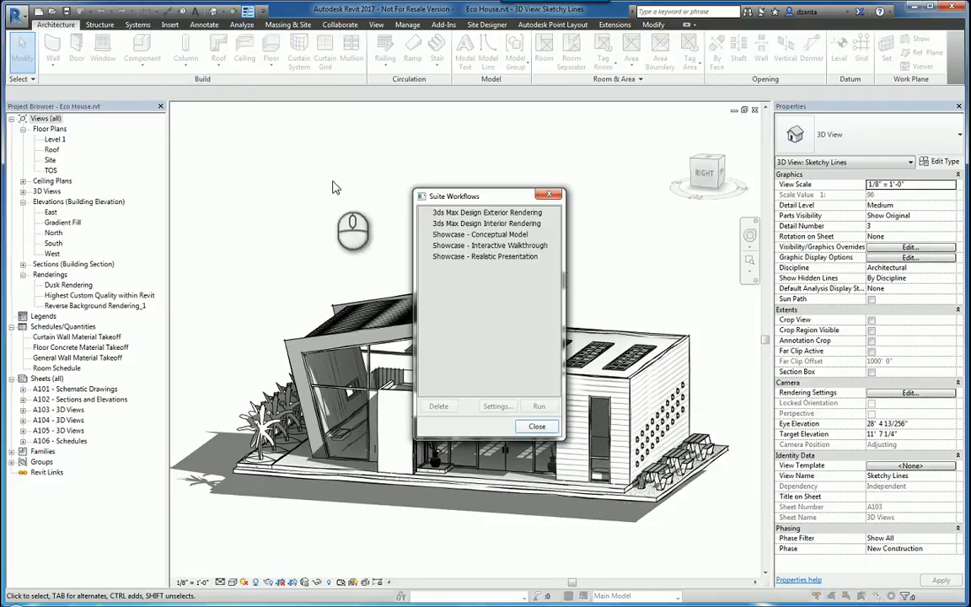
Step: Review the Showcase - Conceptual Model workflow settings, including the visual style and default environment options, and close the editor
{"action": "left_click", "coordinate": [512, 224]}
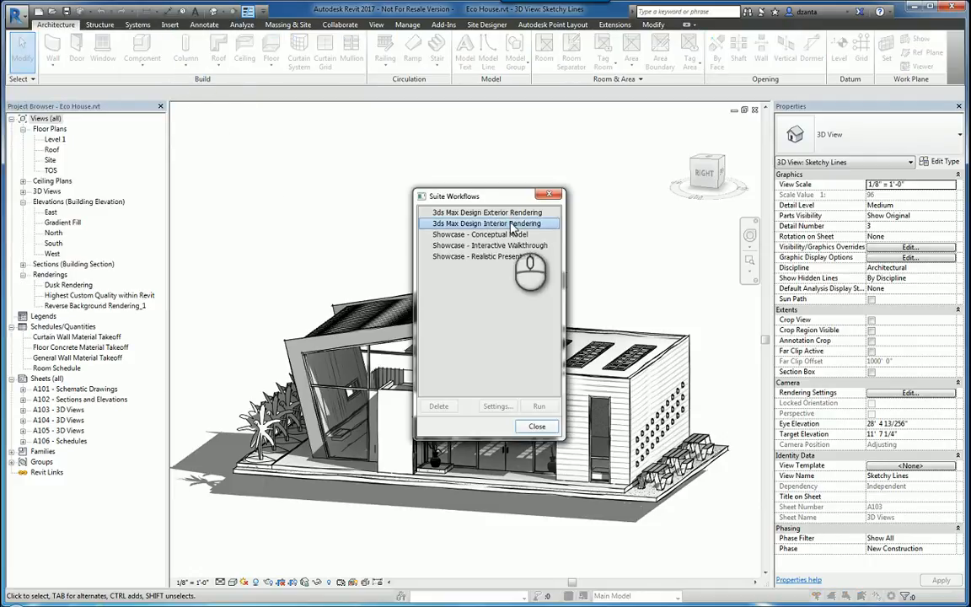
{"action": "left_click", "coordinate": [468, 237]}
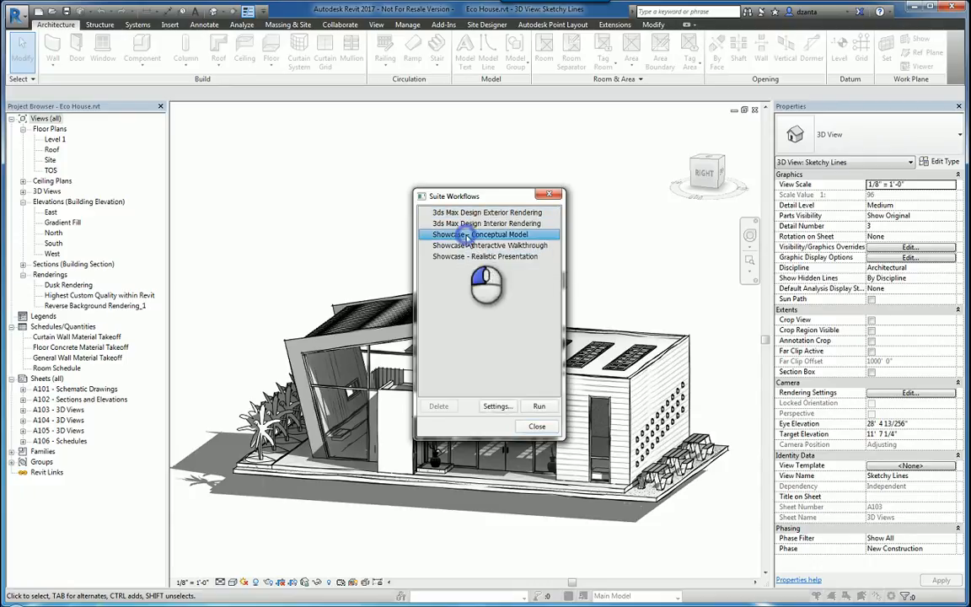
{"action": "left_click", "coordinate": [496, 407]}
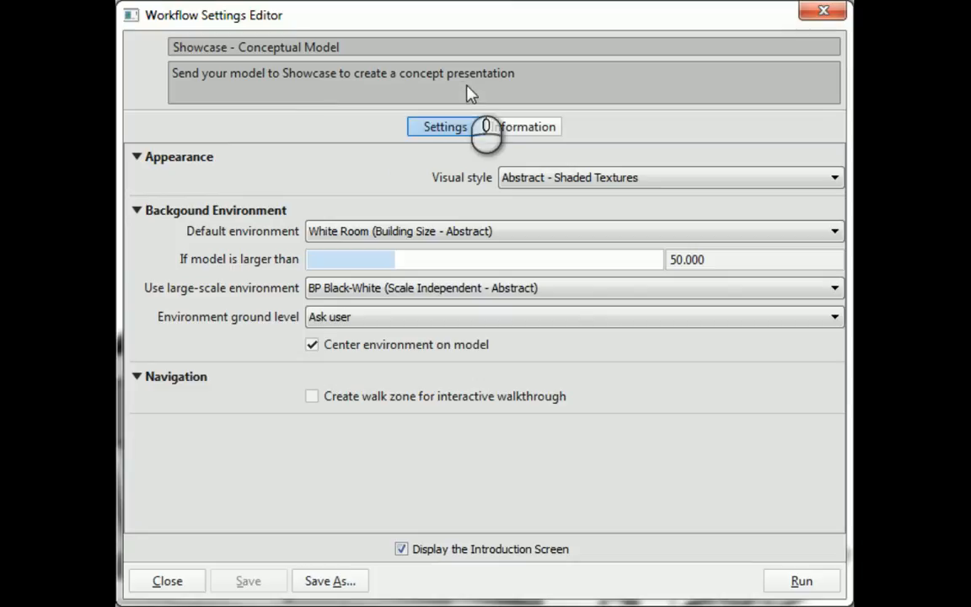
{"action": "left_click", "coordinate": [578, 181]}
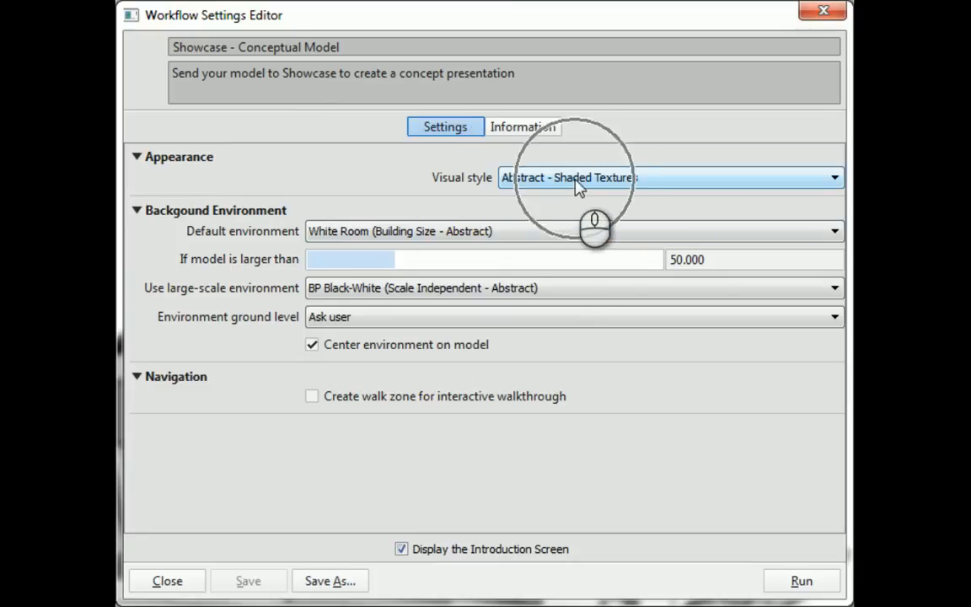
{"action": "left_click", "coordinate": [578, 181]}
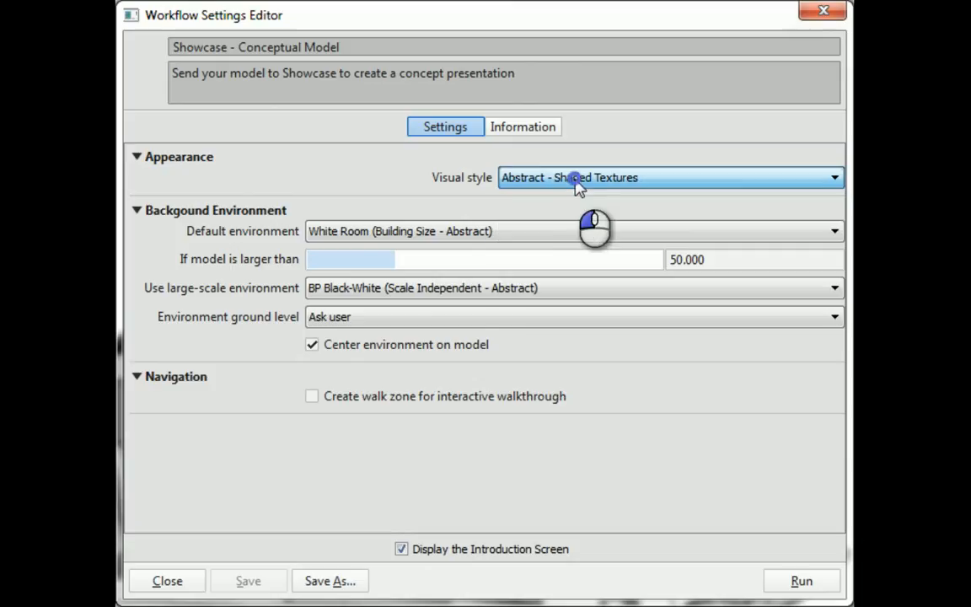
{"action": "left_click", "coordinate": [371, 238]}
{"action": "left_click", "coordinate": [371, 238]}
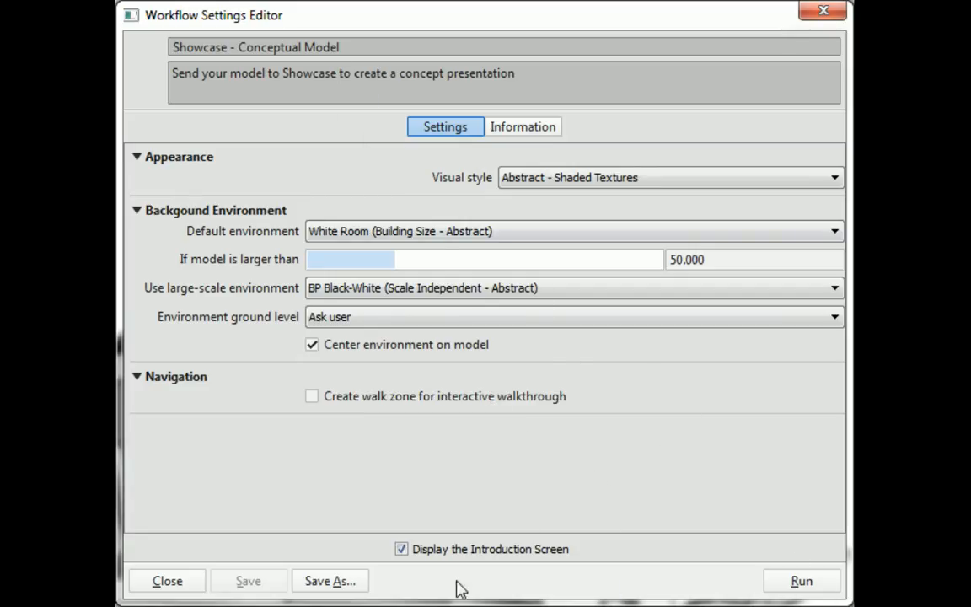
{"action": "left_click", "coordinate": [177, 581]}
Step: Include lights and a helper at the model origin in the 3ds Max Design Exterior Rendering workflow settings, and close the editor without saving
{"action": "left_click", "coordinate": [501, 256]}
{"action": "left_click", "coordinate": [486, 213]}
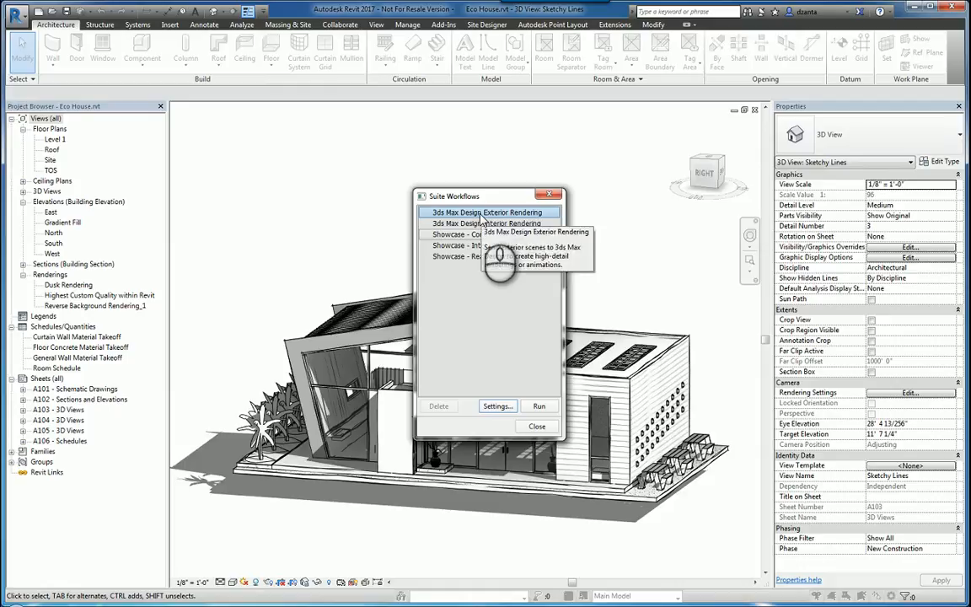
{"action": "left_click", "coordinate": [487, 408]}
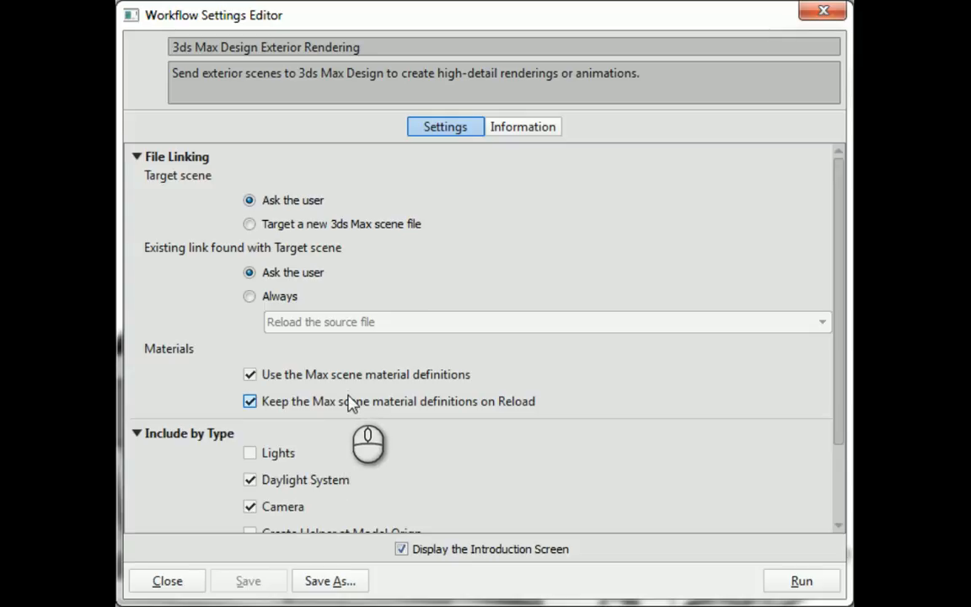
{"action": "scroll", "coordinate": [351, 403], "scroll_direction": "down", "scroll_amount": 3}
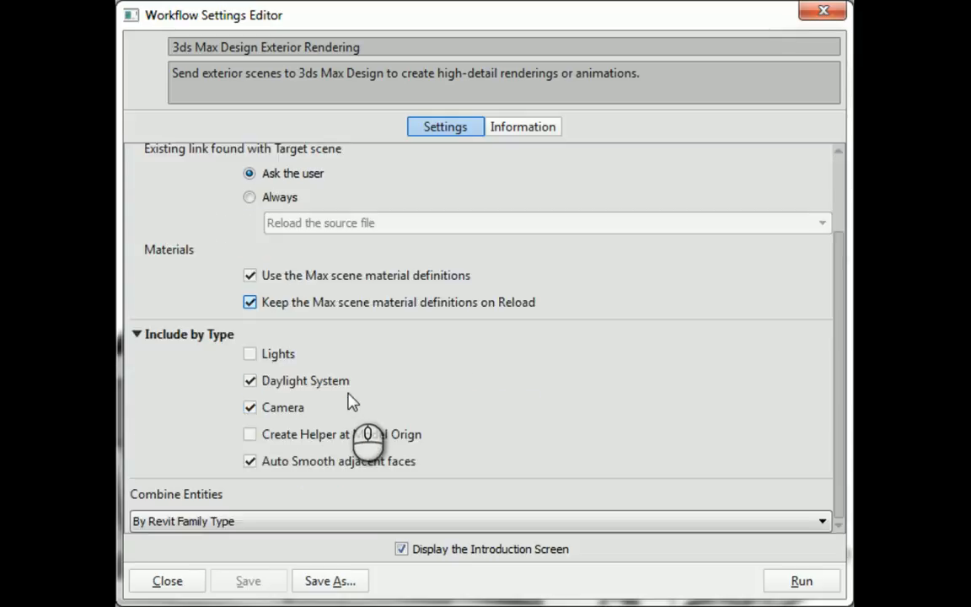
{"action": "left_click", "coordinate": [250, 355]}
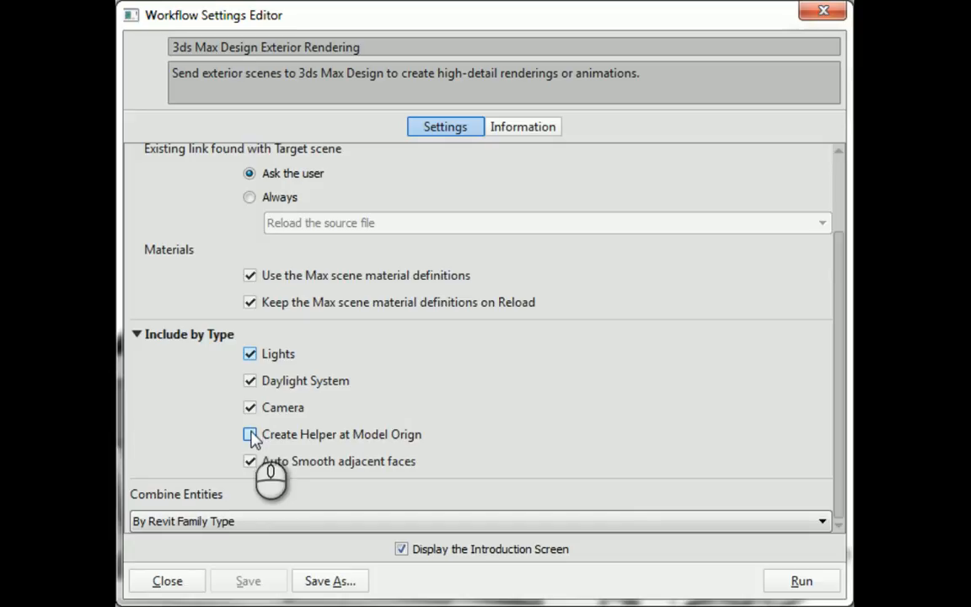
{"action": "left_click", "coordinate": [251, 435]}
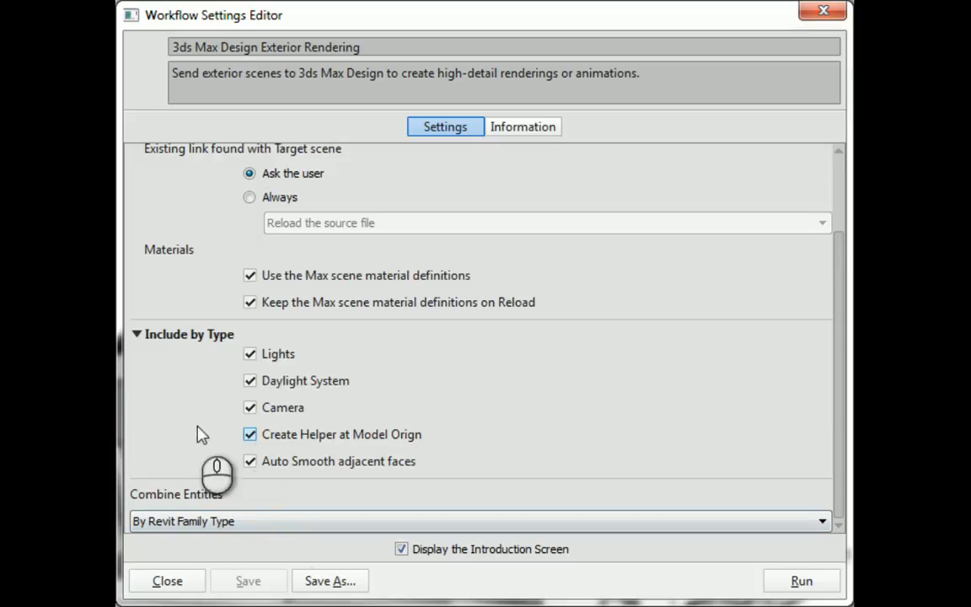
{"action": "left_click", "coordinate": [194, 585]}
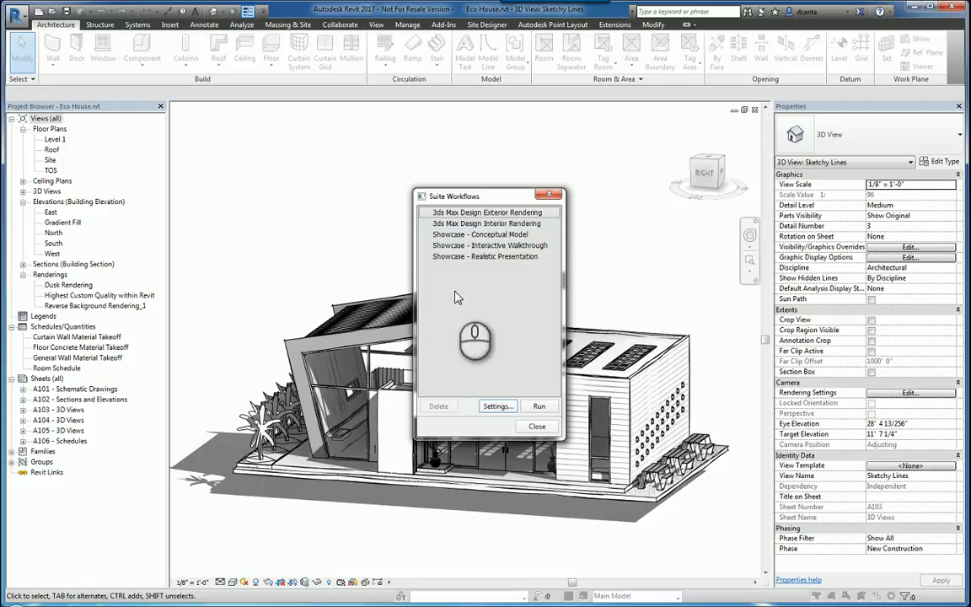
Step: Save a copy of the Showcase - Realistic Presentation workflow as "Showcase - Realistic Presentation Test"
{"action": "left_click", "coordinate": [487, 212]}
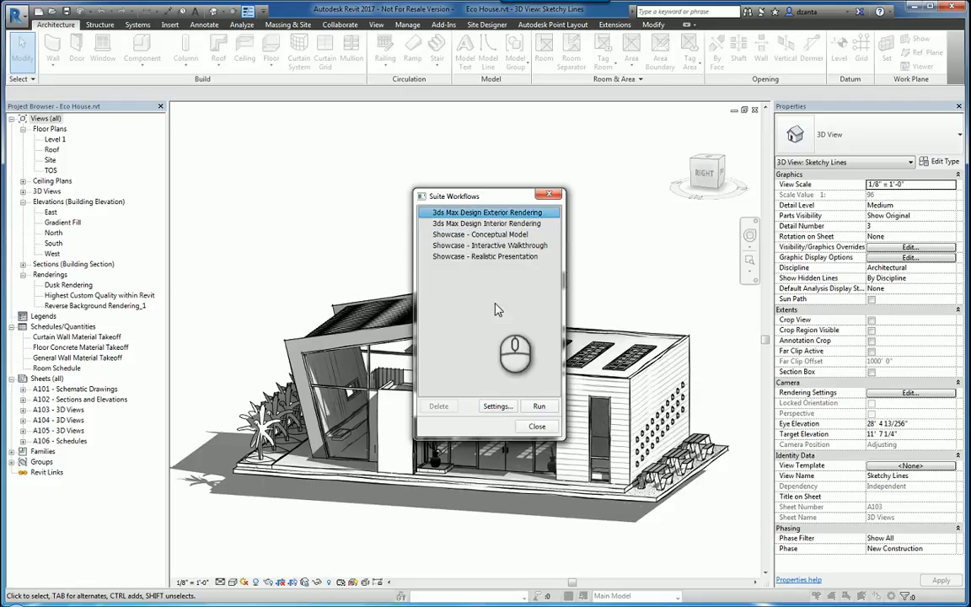
{"action": "left_click", "coordinate": [491, 257]}
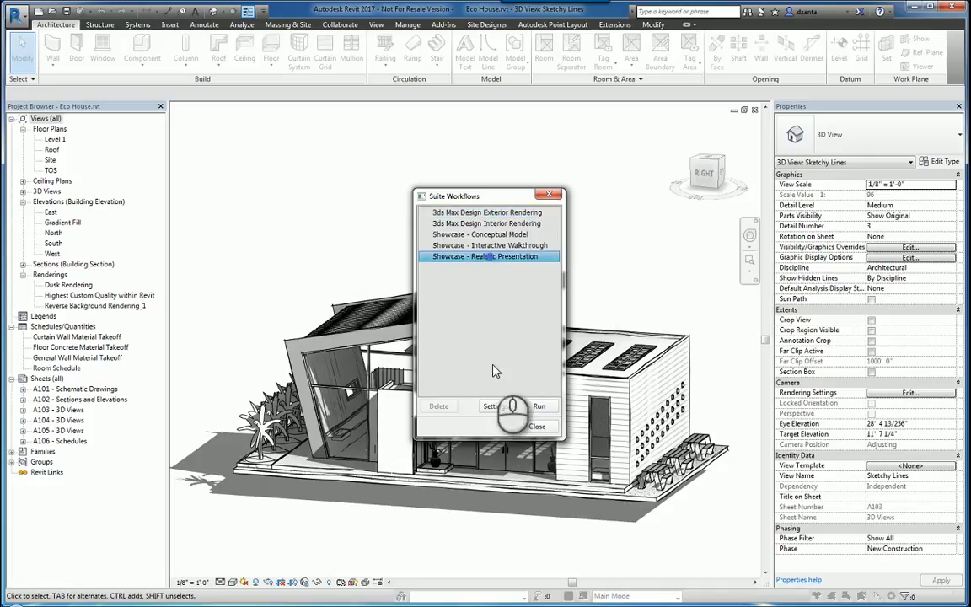
{"action": "left_click", "coordinate": [498, 406]}
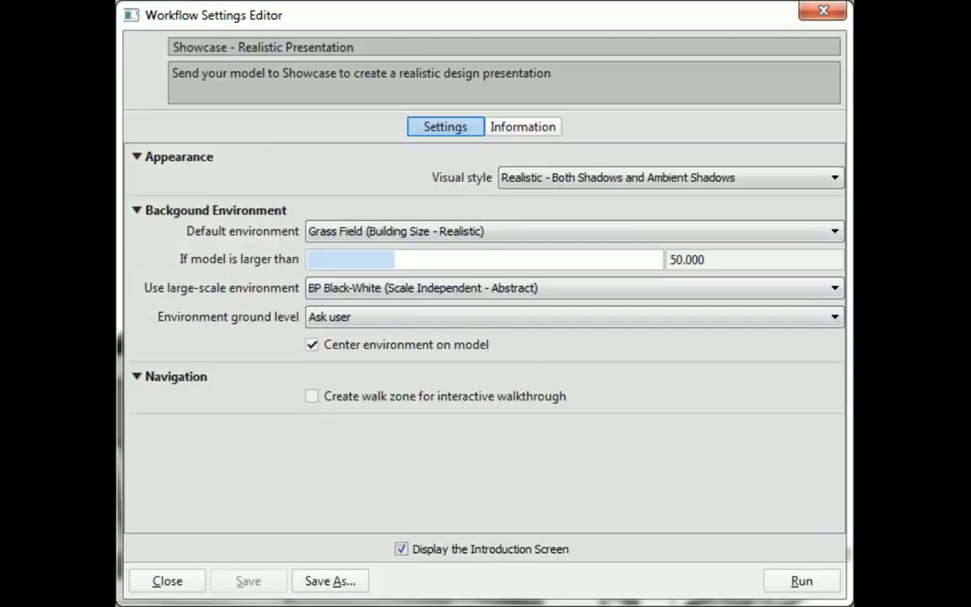
{"action": "left_click", "coordinate": [333, 583]}
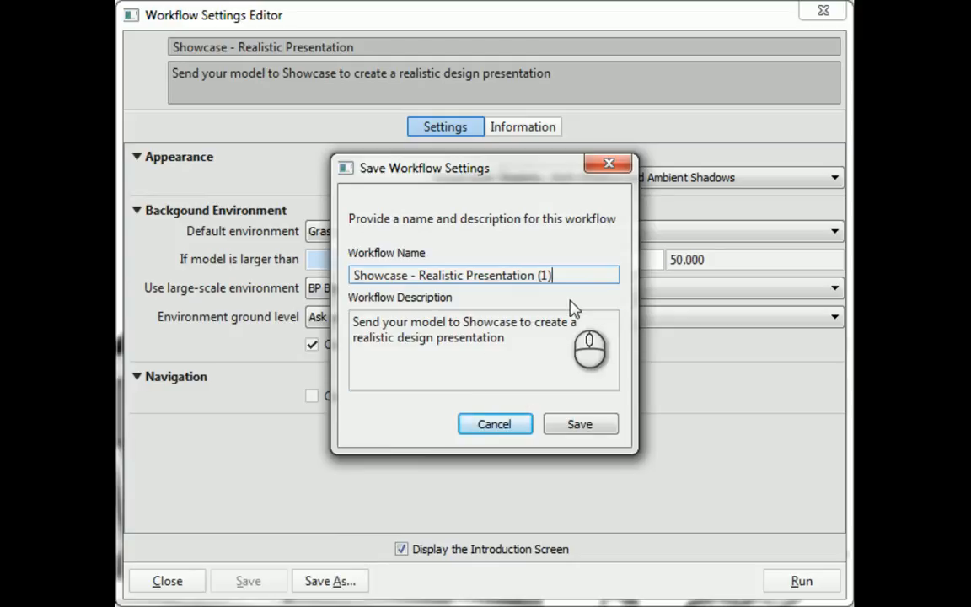
{"action": "triple_click", "coordinate": [576, 275]}
{"action": "left_click", "coordinate": [576, 275]}
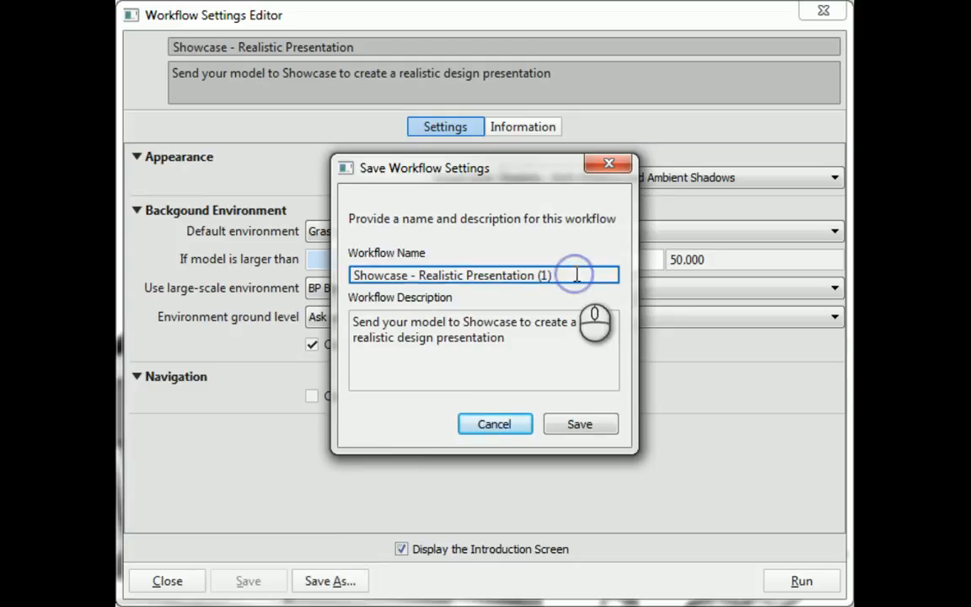
{"action": "key", "text": "BackSpace"}
{"action": "key", "text": "BackSpace"}
{"action": "key", "text": "BackSpace"}
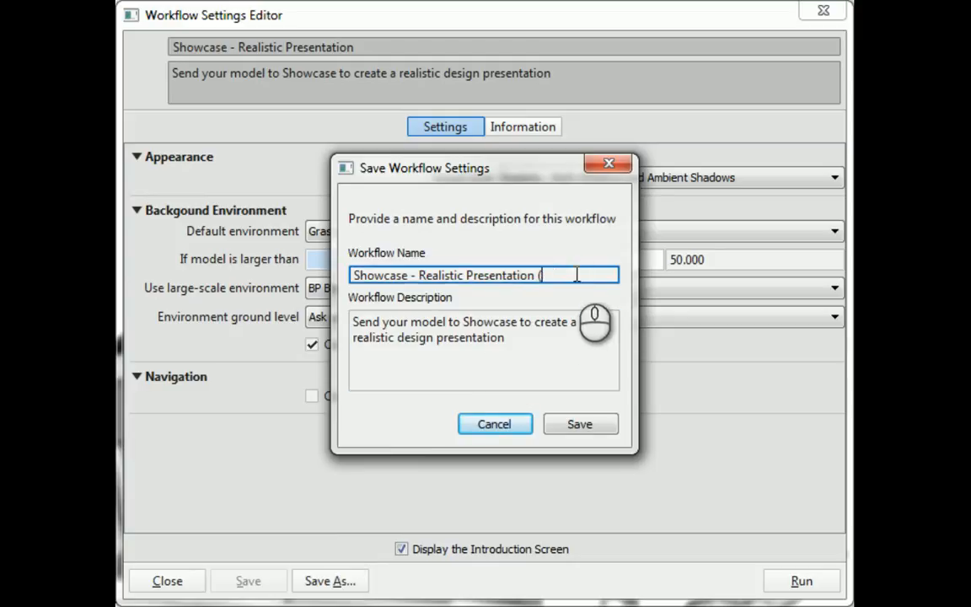
{"action": "type", "text": "Test"}
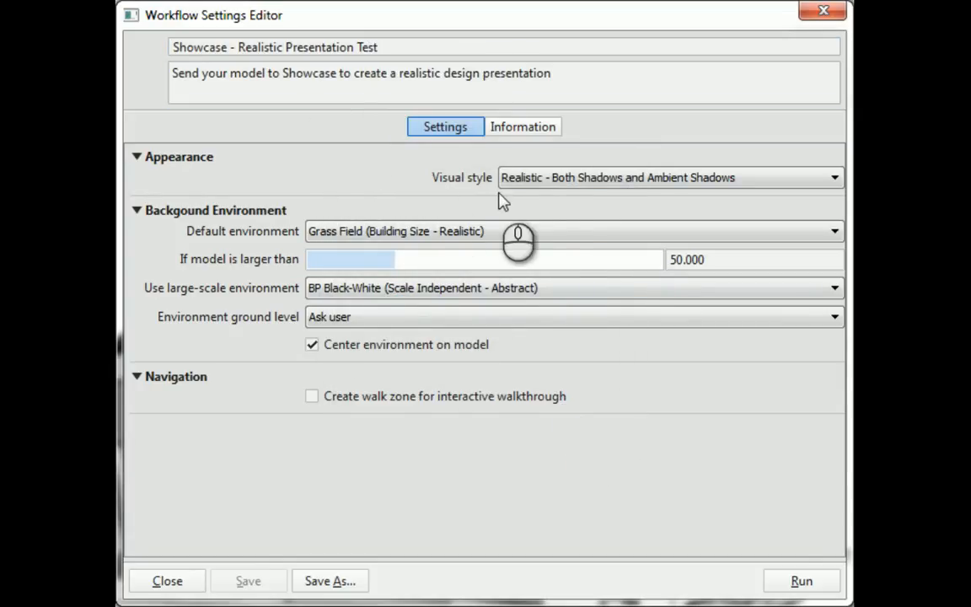
Step: Review the new Test workflow's visual style options and its information page with the keywords
{"action": "left_click", "coordinate": [575, 178]}
{"action": "left_click", "coordinate": [572, 192]}
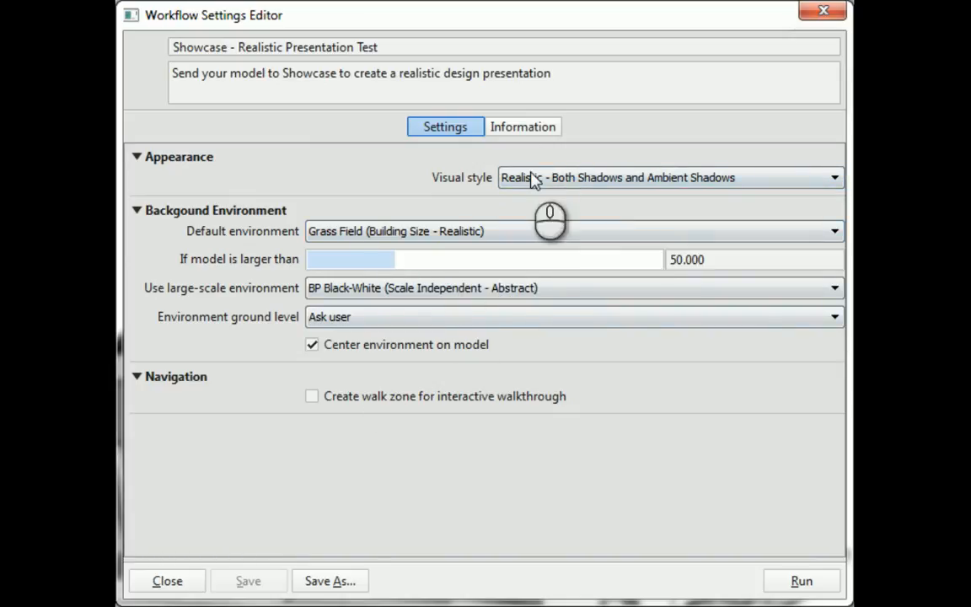
{"action": "left_click", "coordinate": [531, 132]}
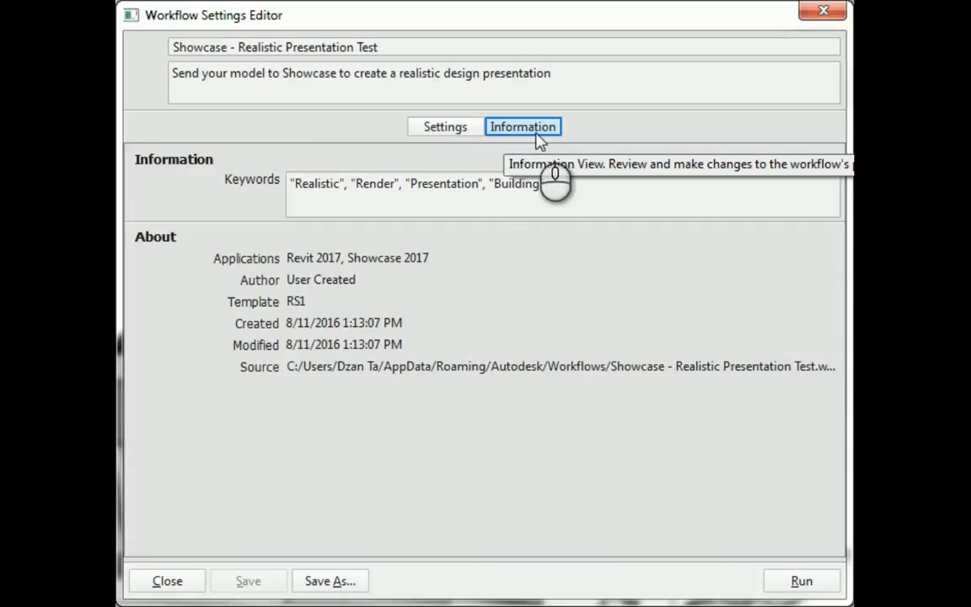
{"action": "left_click", "coordinate": [357, 186]}
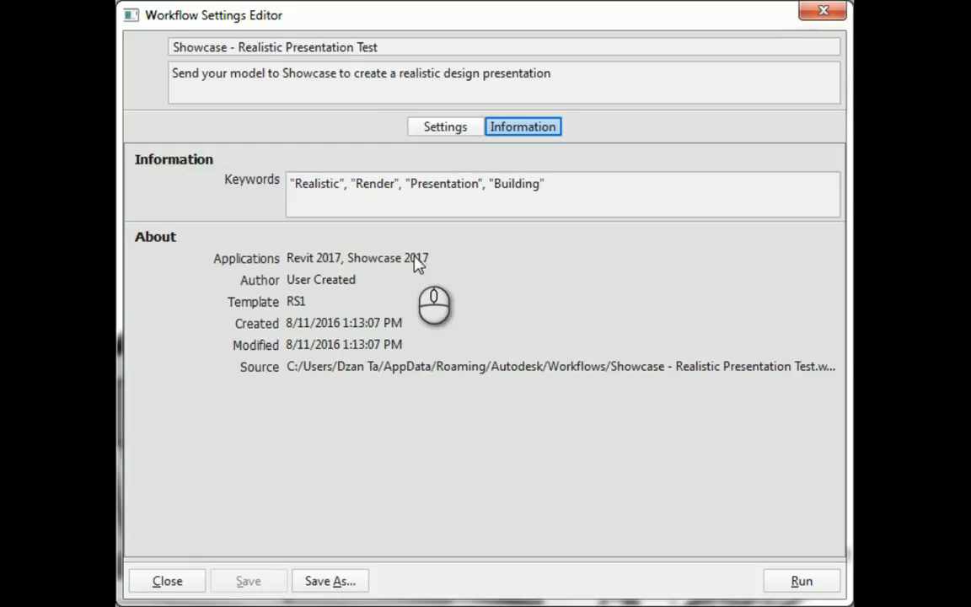
Step: Run the Test workflow with the environment ground level at 0 ft and allow Showcase through the firewall on domain networks
{"action": "mouse_move", "coordinate": [415, 263]}
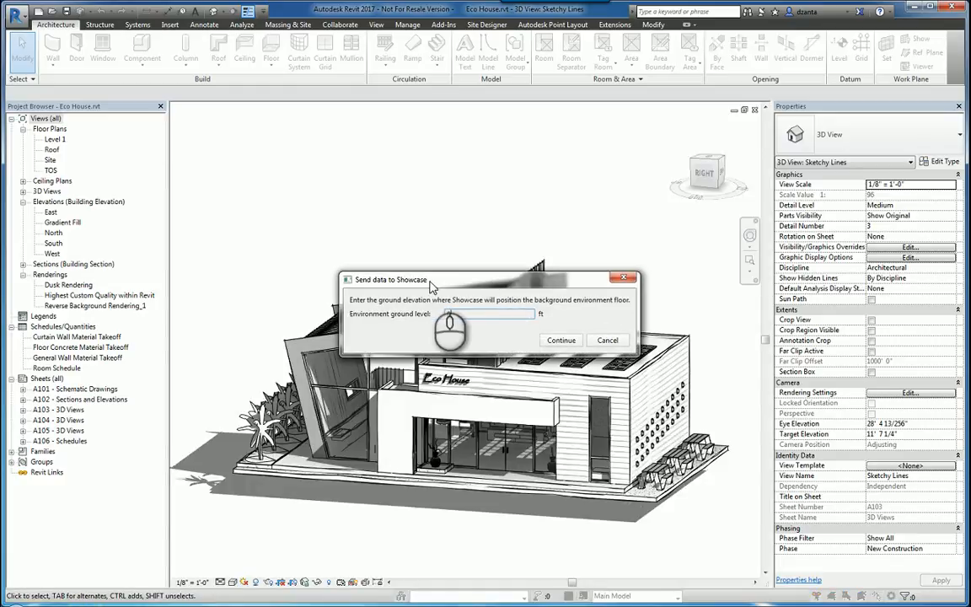
{"action": "left_click", "coordinate": [456, 316]}
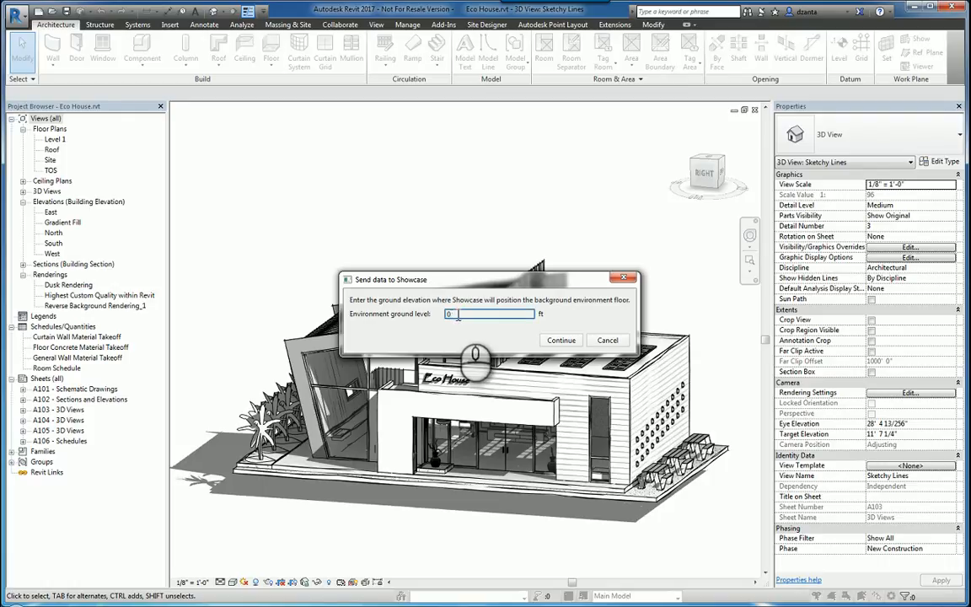
{"action": "left_click", "coordinate": [558, 341]}
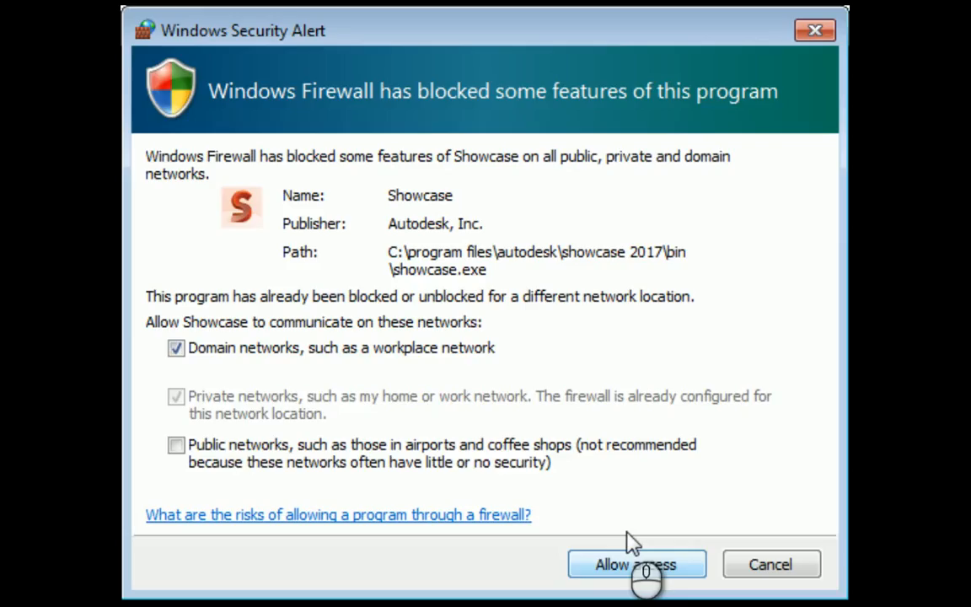
{"action": "left_click", "coordinate": [634, 556]}
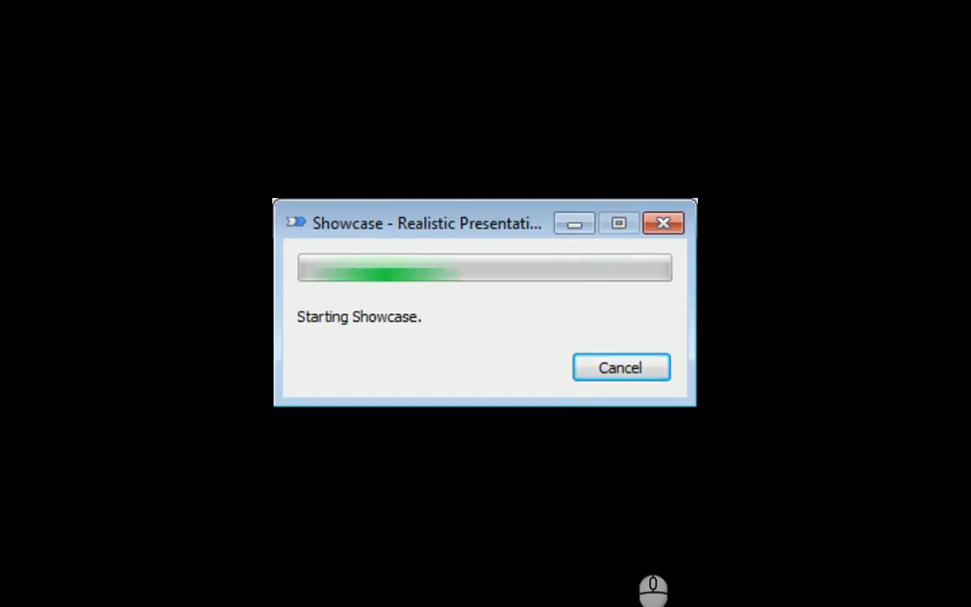